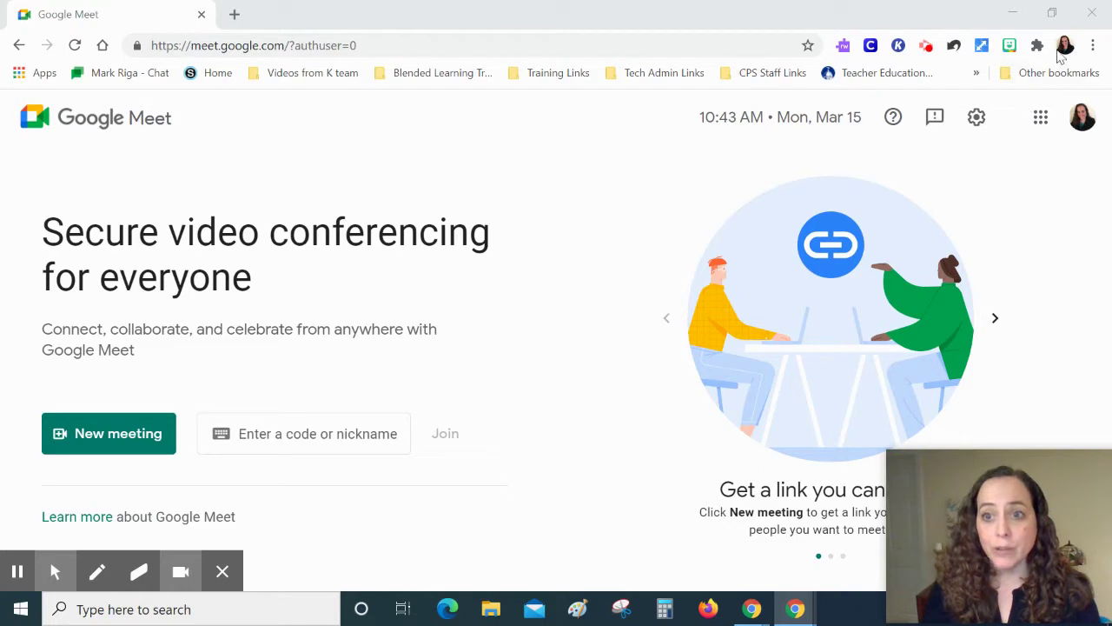
- Check which browser profile is signed in and find Meet among the Google apps
click(1066, 47)
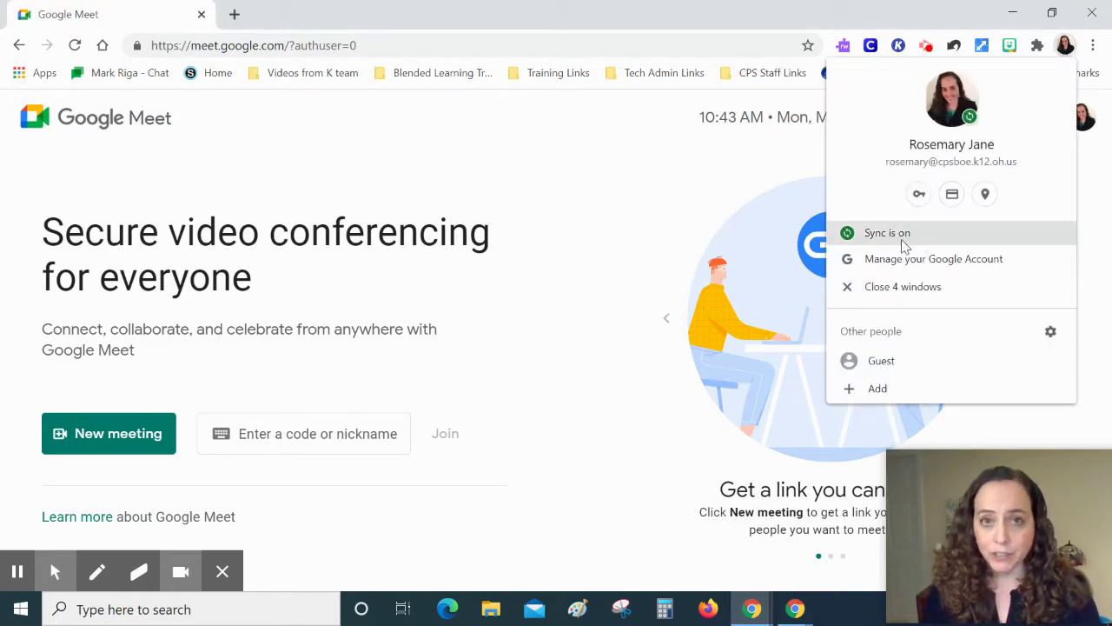
click(711, 183)
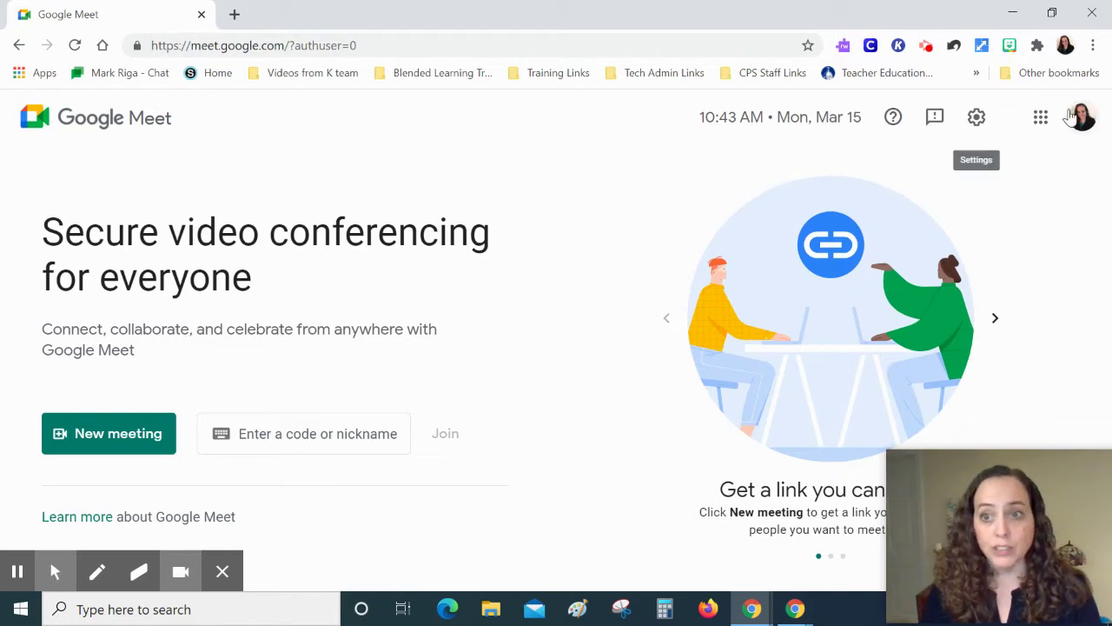
click(1041, 117)
scroll(912, 278, down, 3)
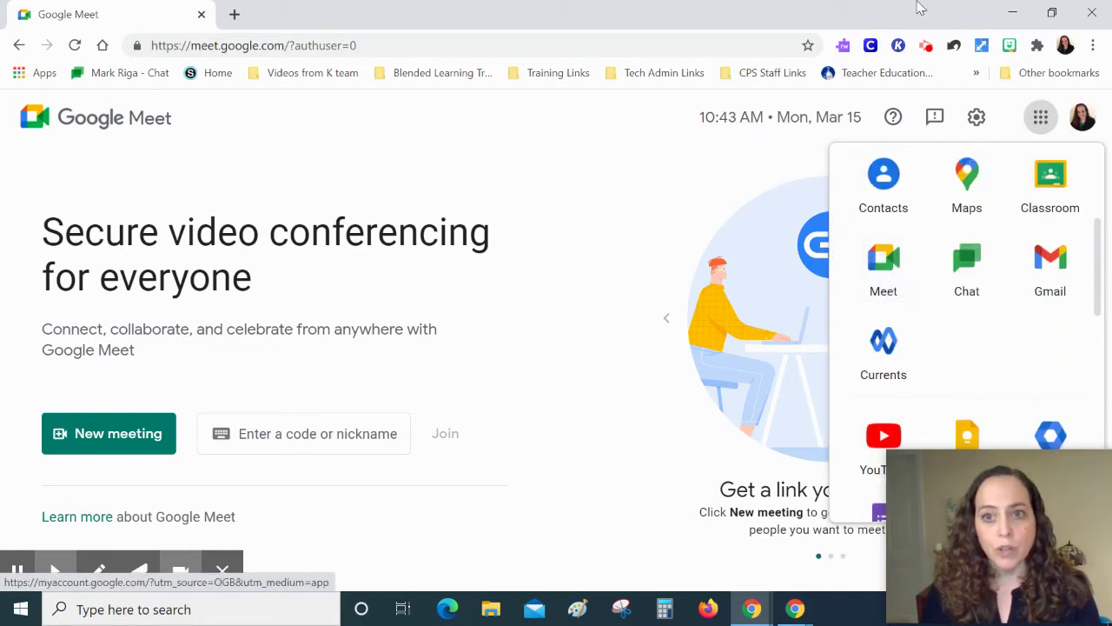
click(611, 188)
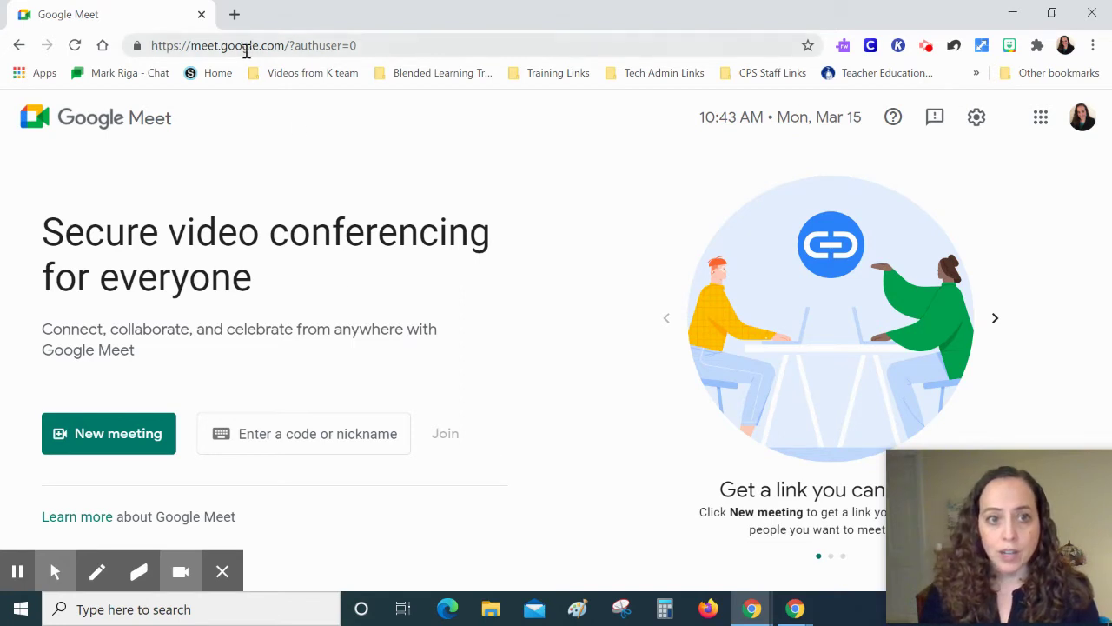
- Join a meeting under a personal nickname with the microphone and camera turned off
click(295, 429)
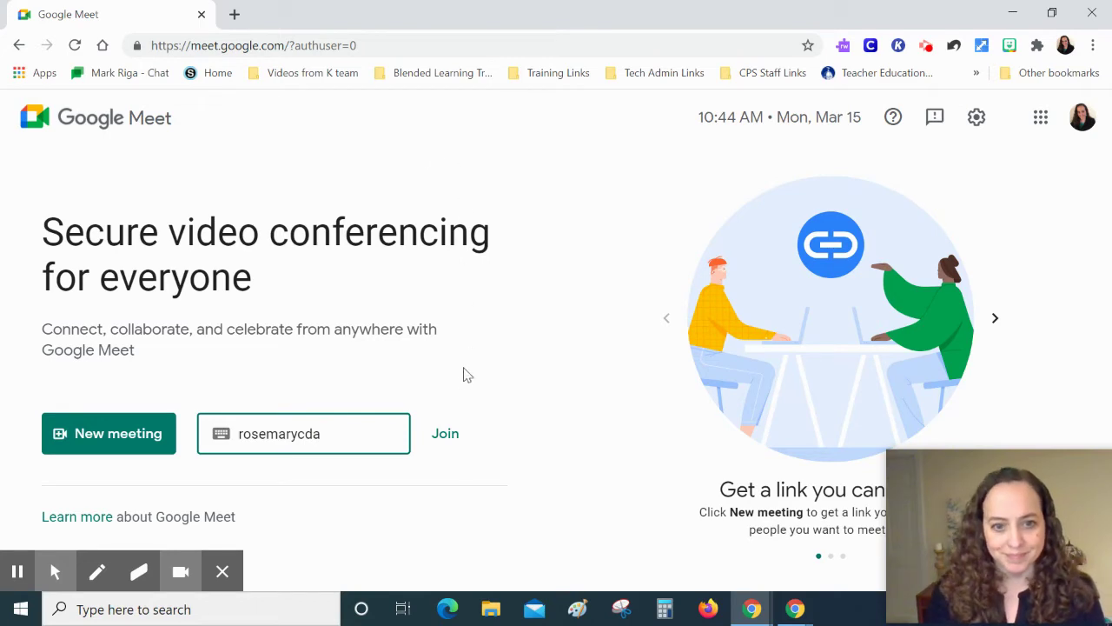
click(445, 433)
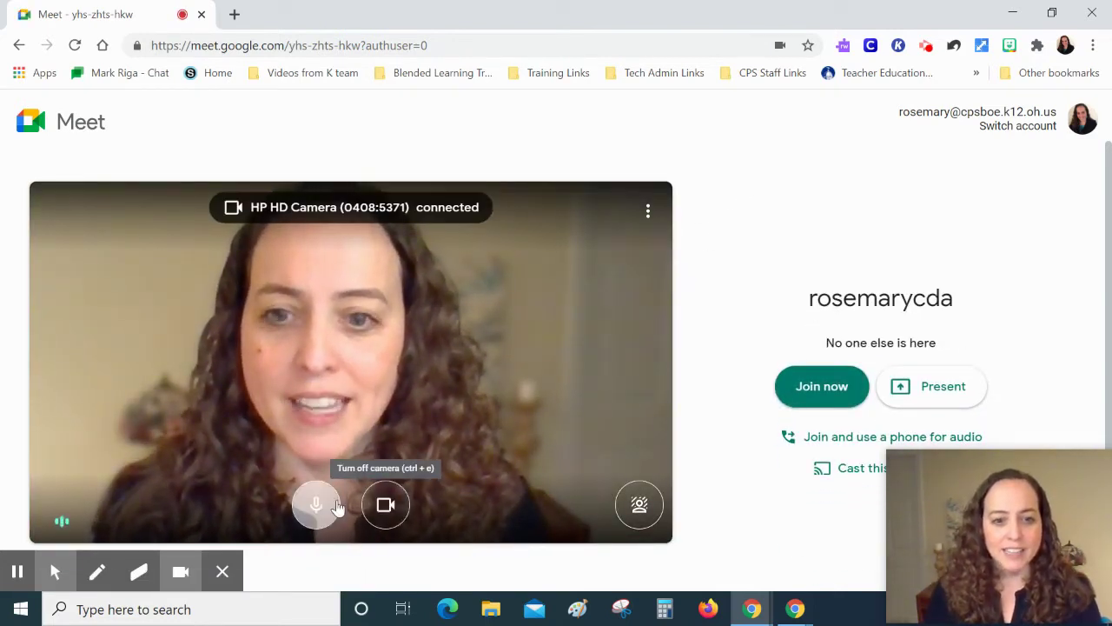
click(315, 504)
click(385, 504)
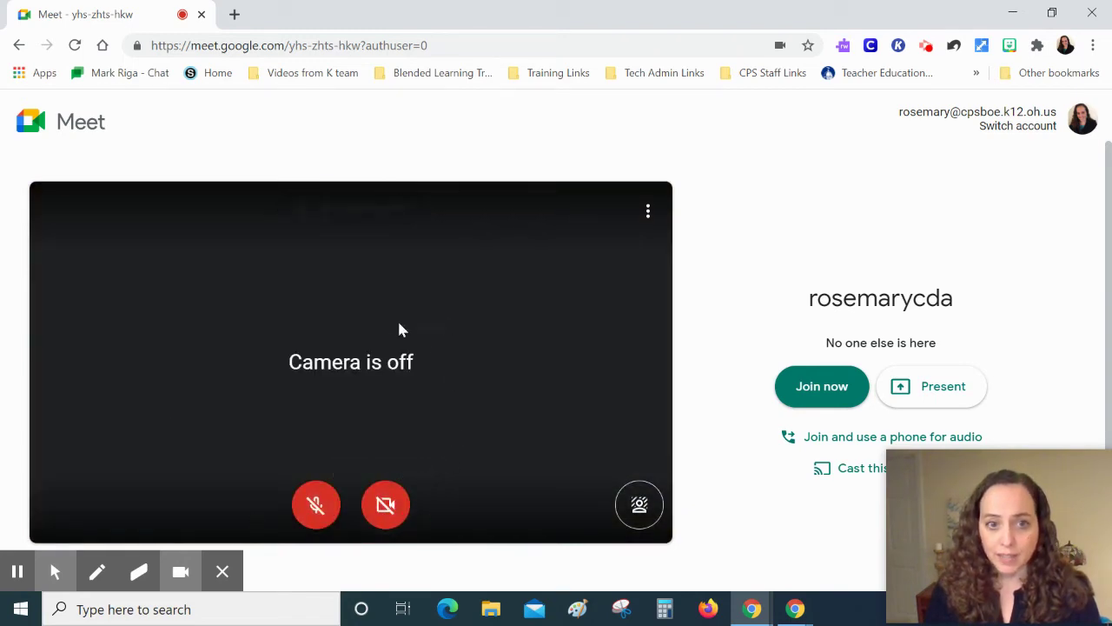
click(822, 391)
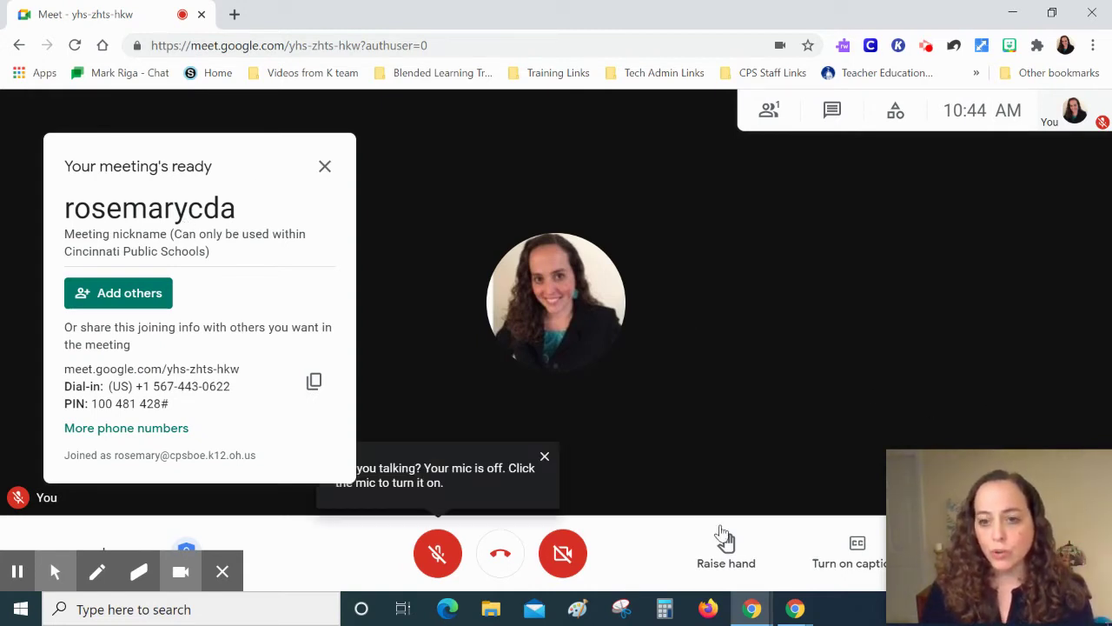
- In the meeting's host controls, turn off Quick access, Share their screen and Send chat messages, and close the settings
drag(991, 554, 840, 549)
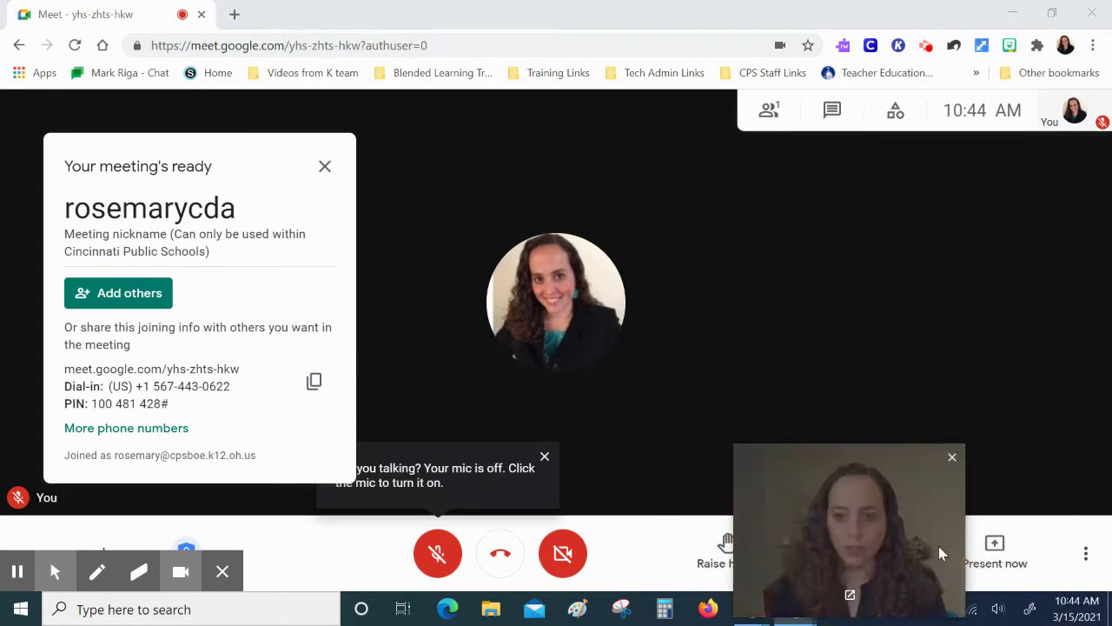
click(1087, 560)
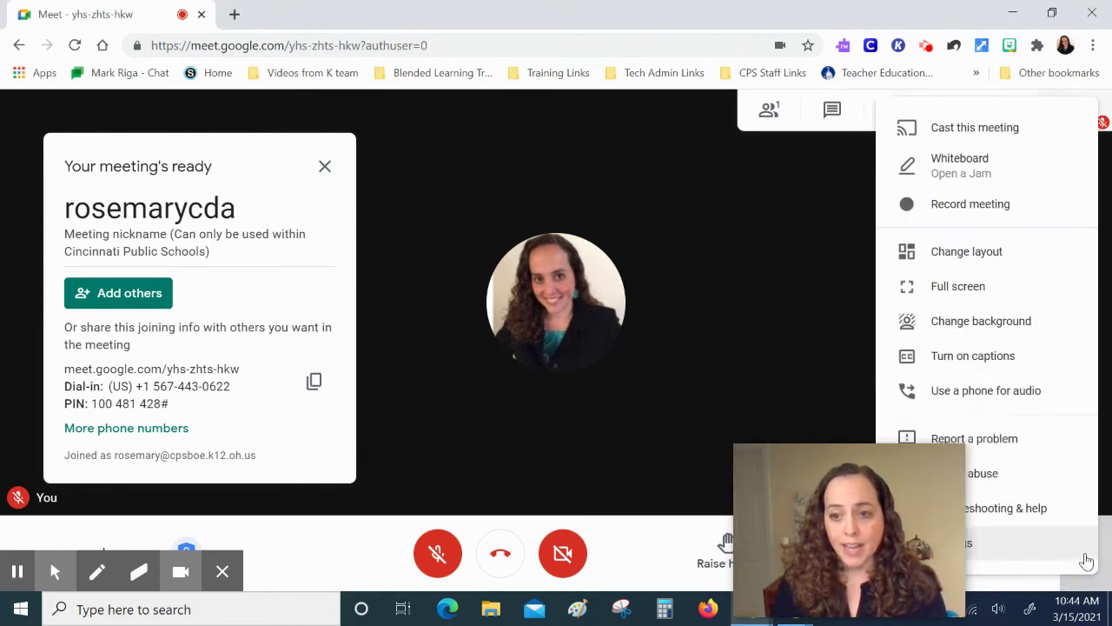
click(973, 554)
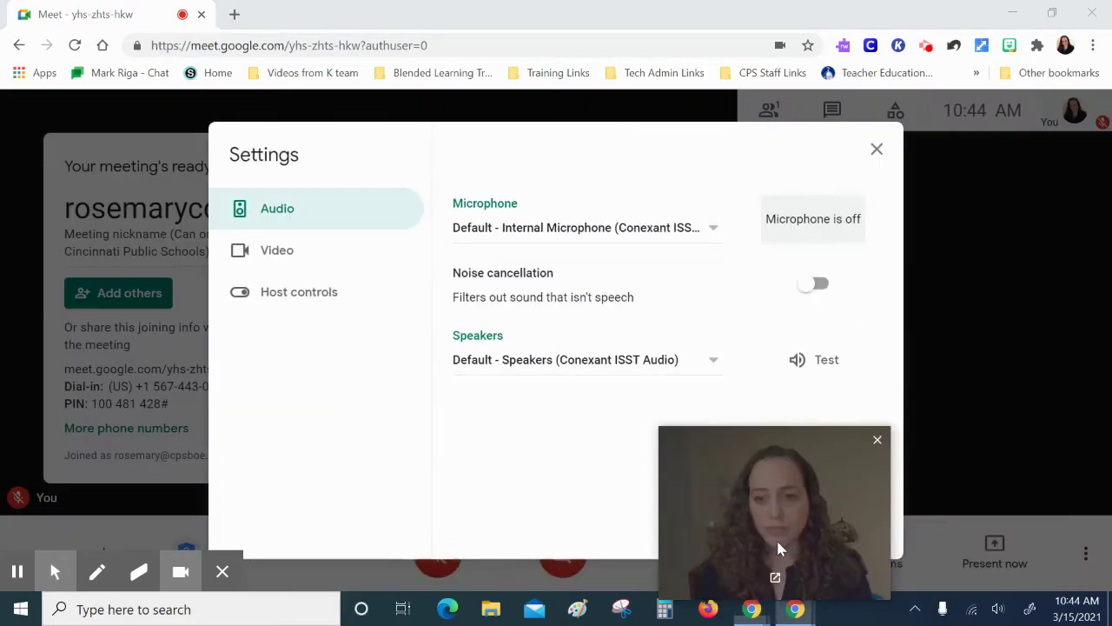
drag(776, 538, 996, 568)
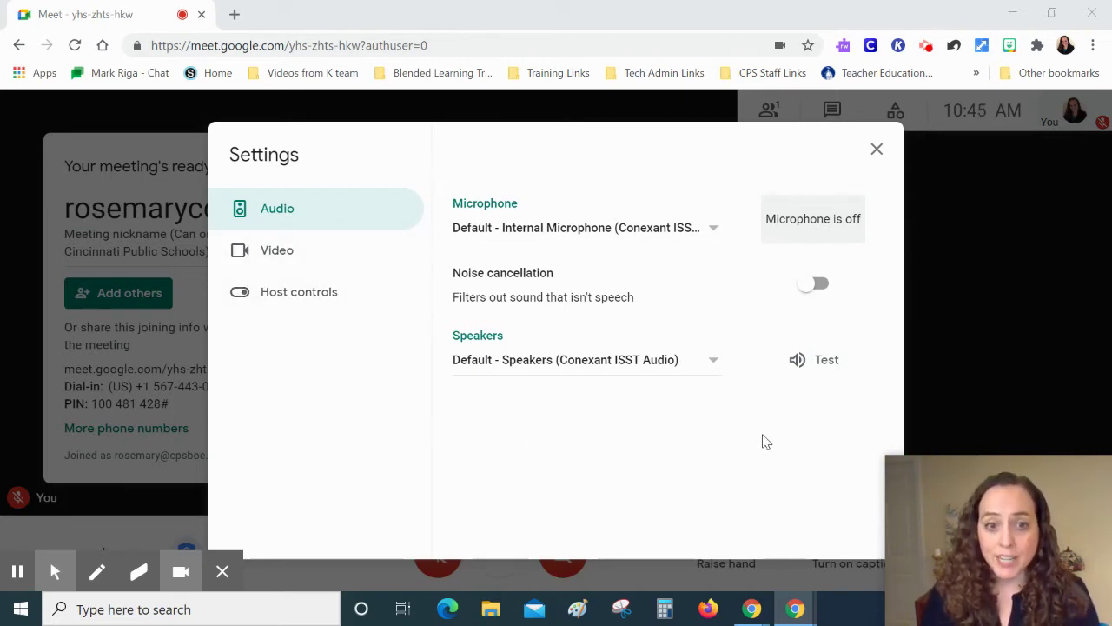
click(314, 295)
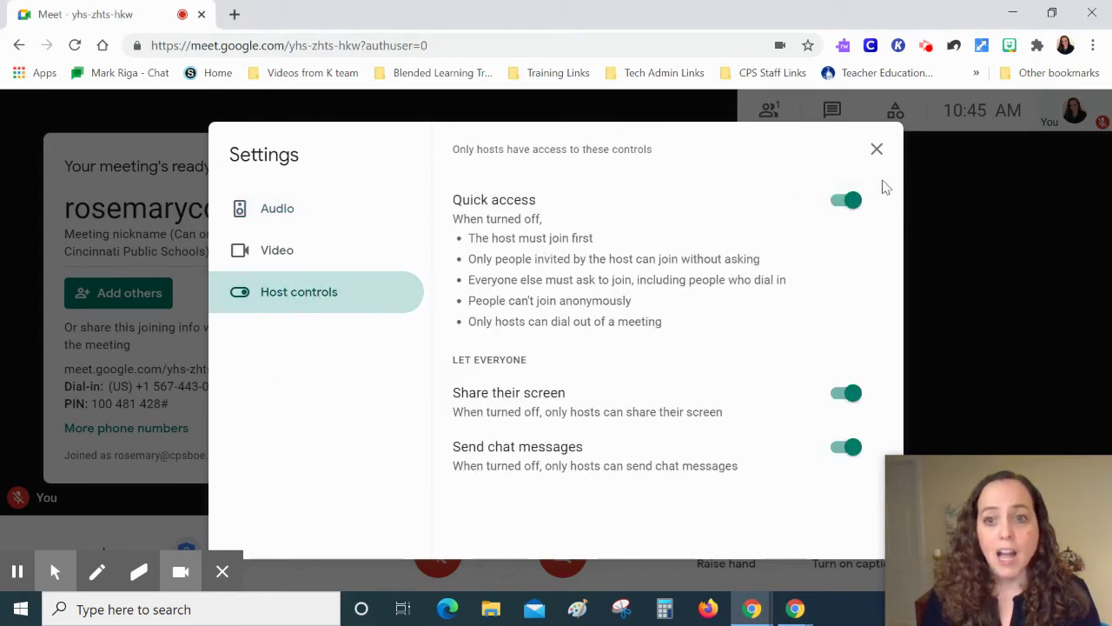
click(850, 201)
click(847, 394)
click(849, 447)
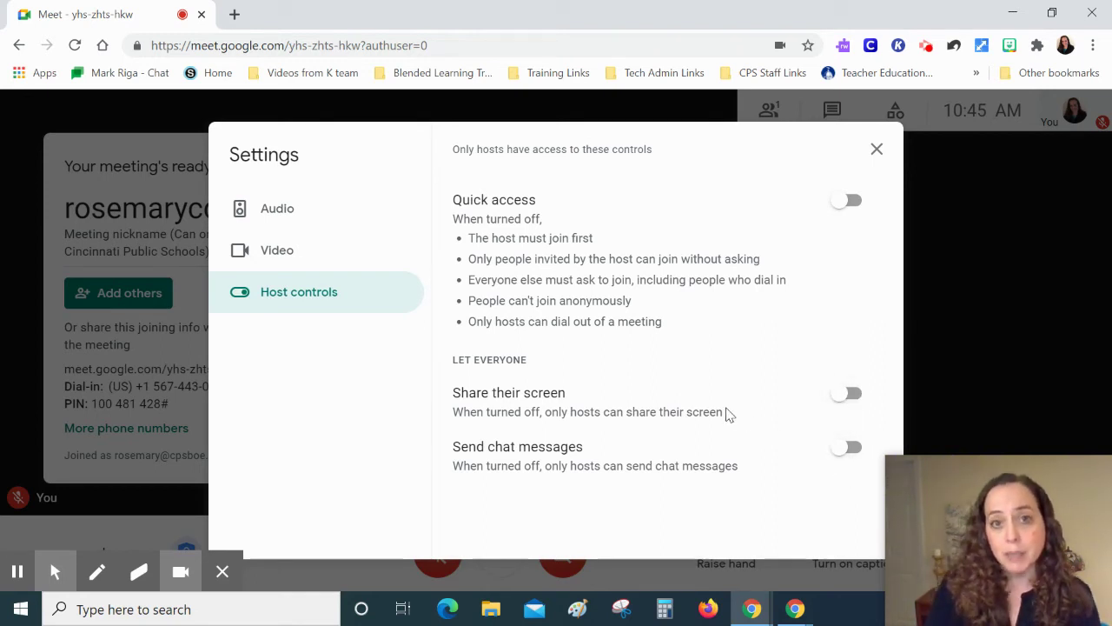
click(851, 394)
click(851, 394)
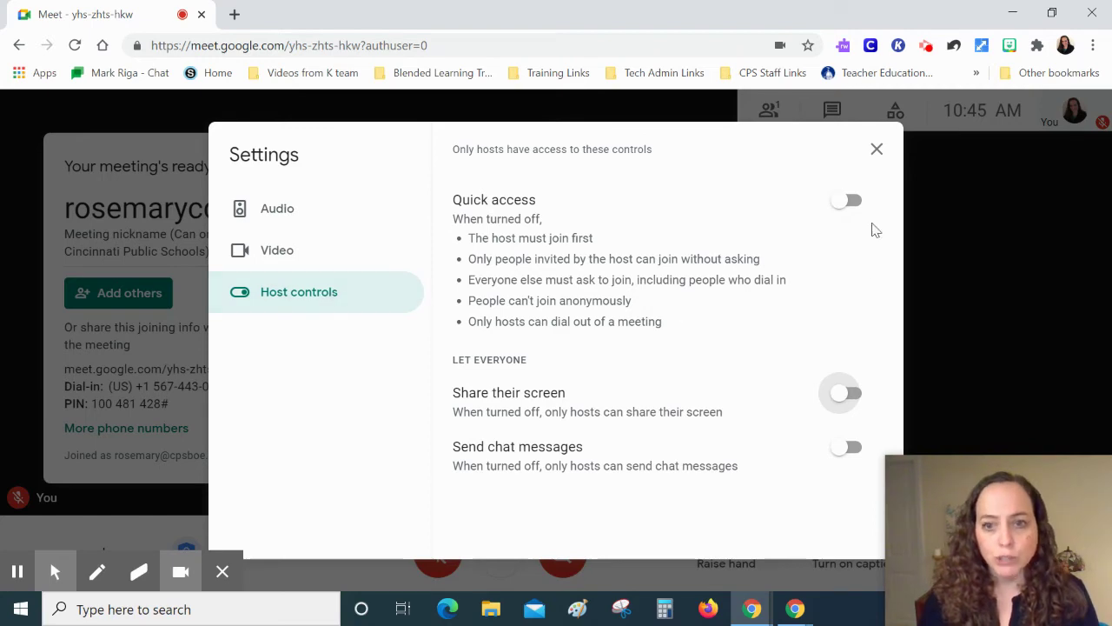
click(877, 150)
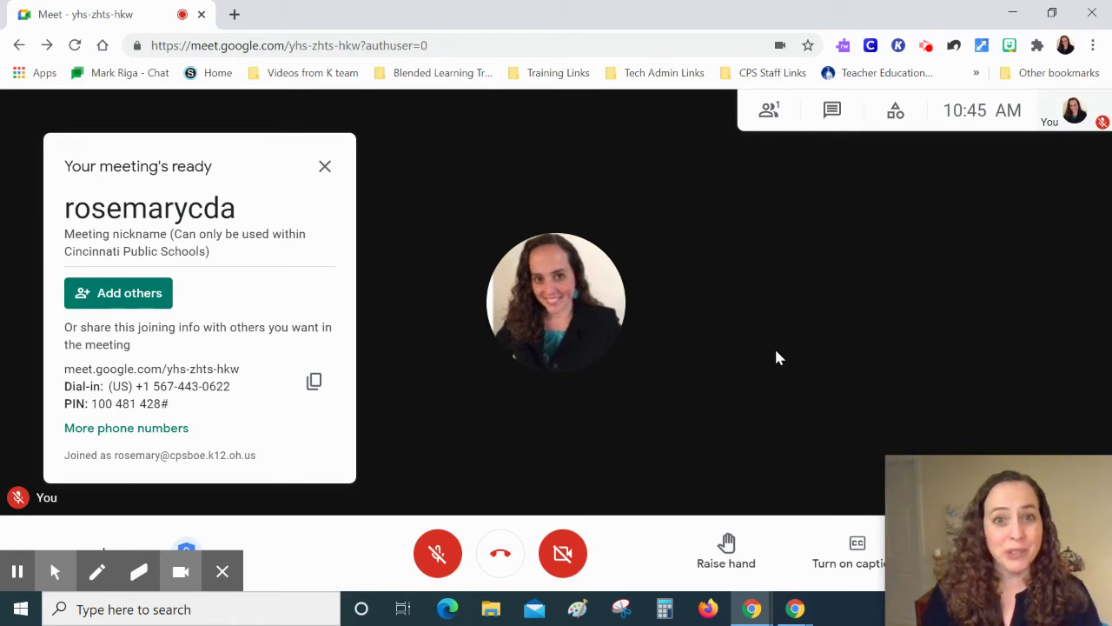
- Add a suggested contact as an invitee and send the meeting invitation by email
click(124, 296)
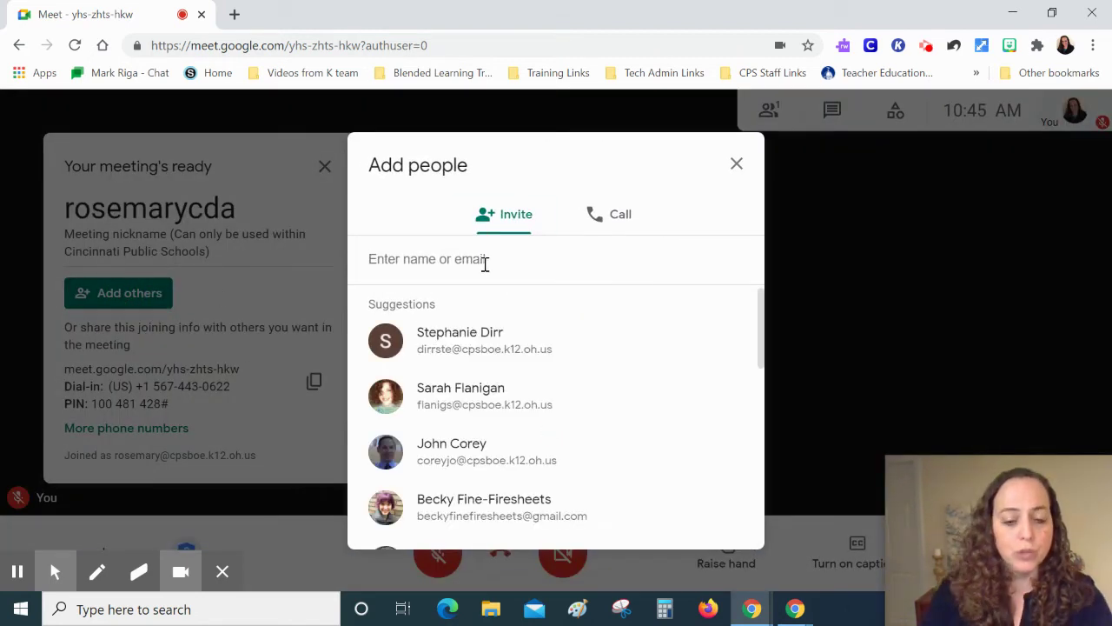
text(st)
click(472, 348)
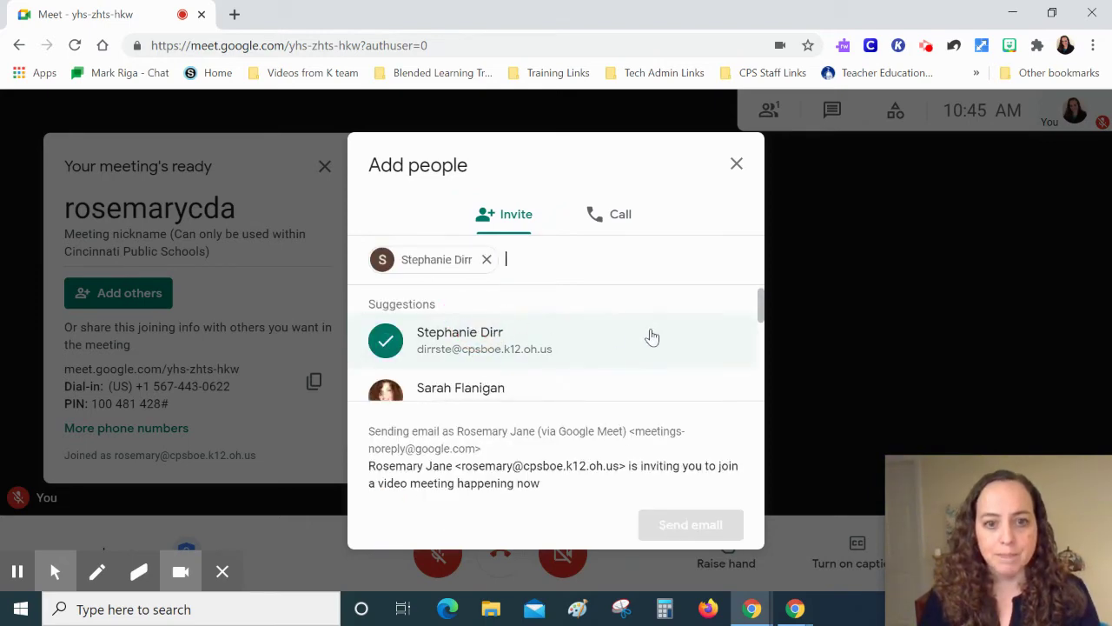
click(669, 524)
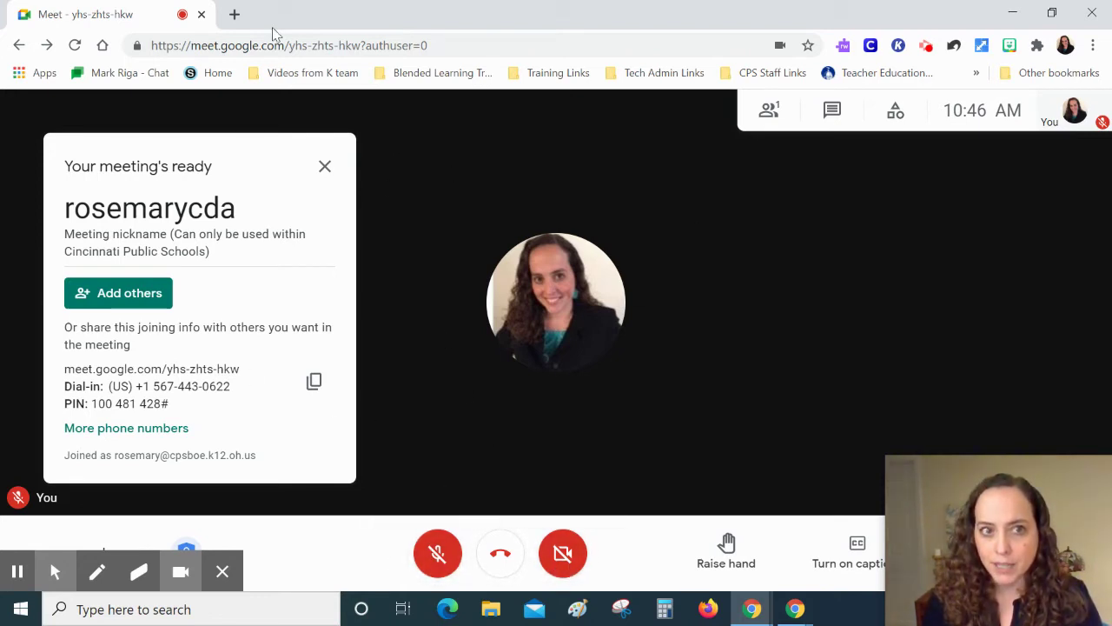
- Open a new browser tab and return to the meeting tab
click(234, 14)
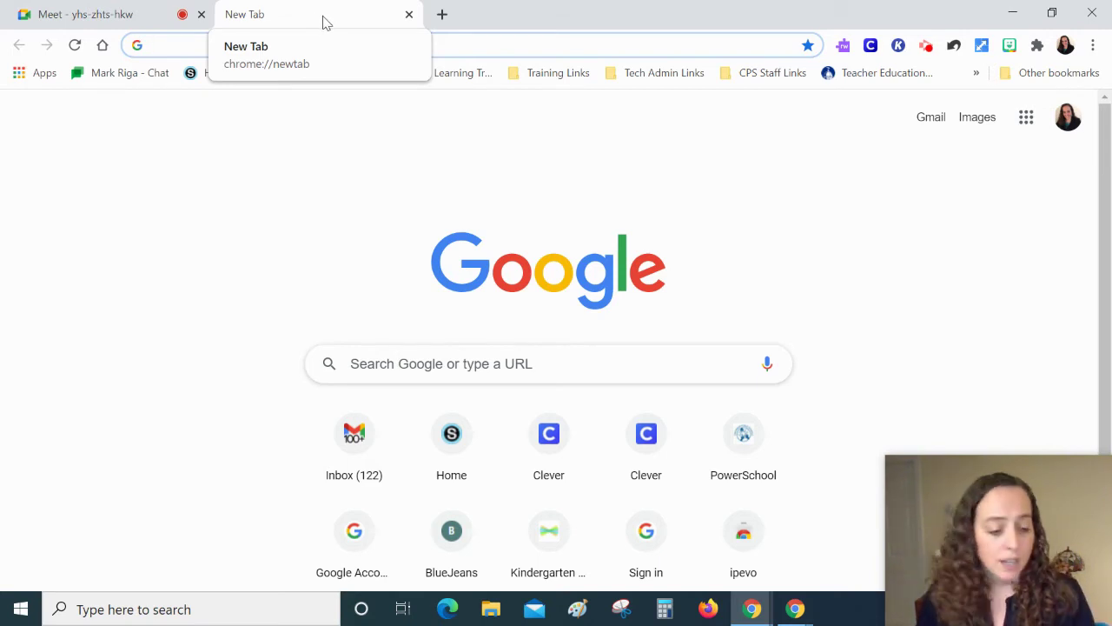
click(141, 16)
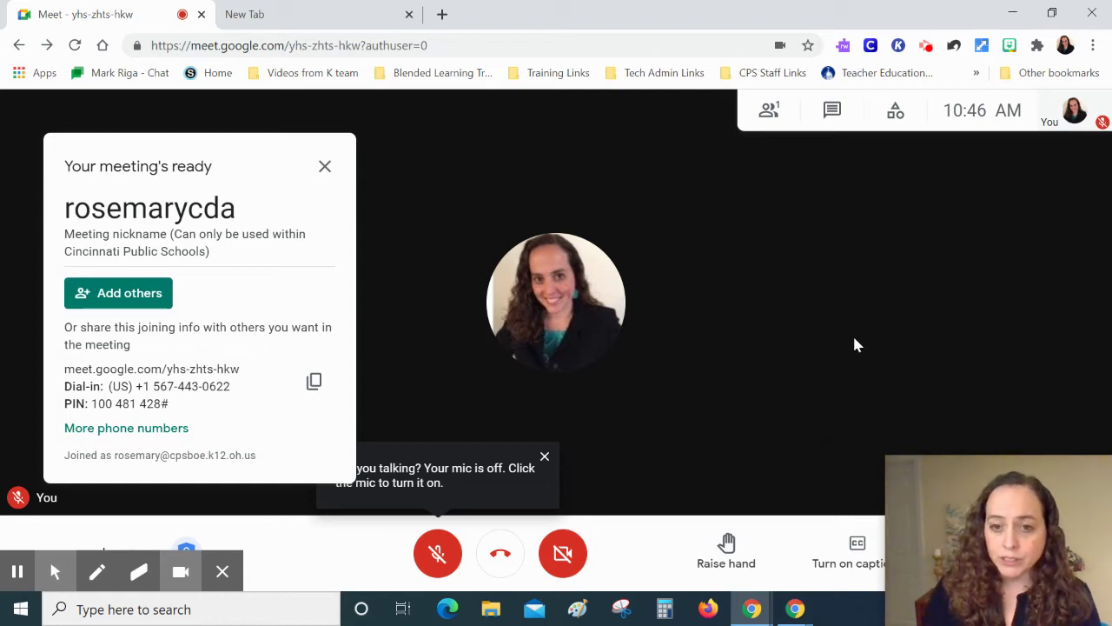
- Review the meeting's participant list, its audio settings and the chat's message permission
drag(1024, 532, 571, 539)
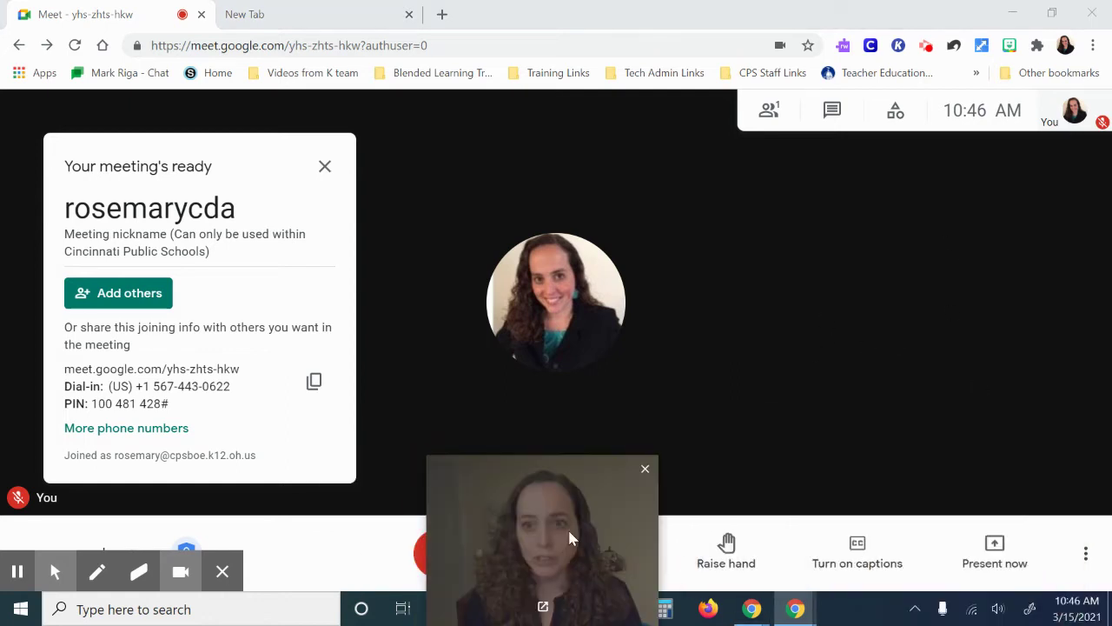
click(755, 119)
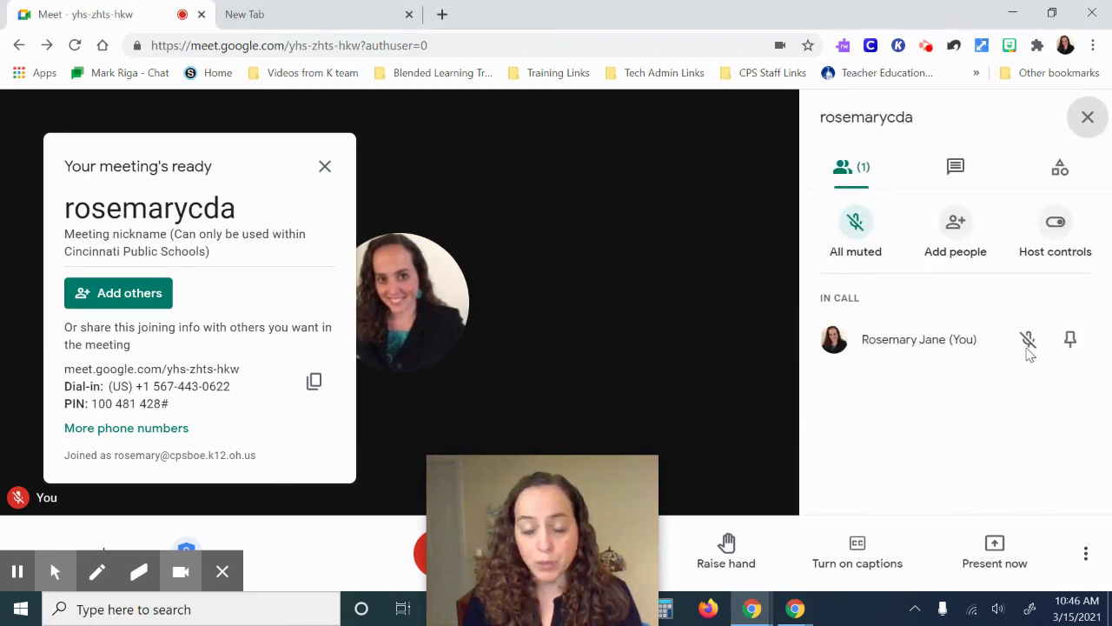
click(1087, 116)
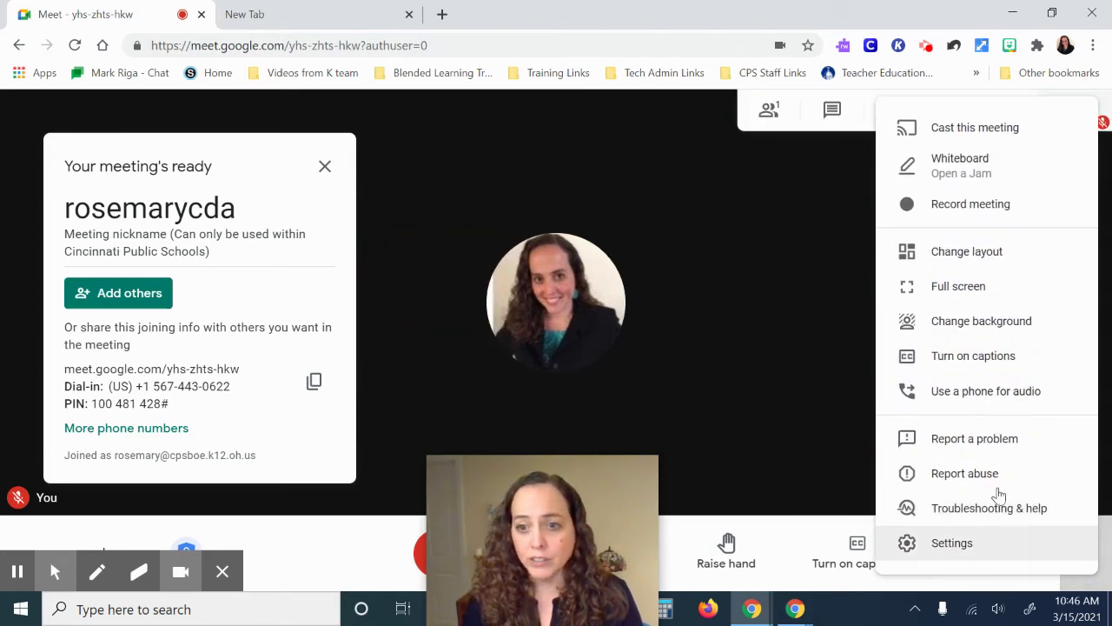
click(973, 560)
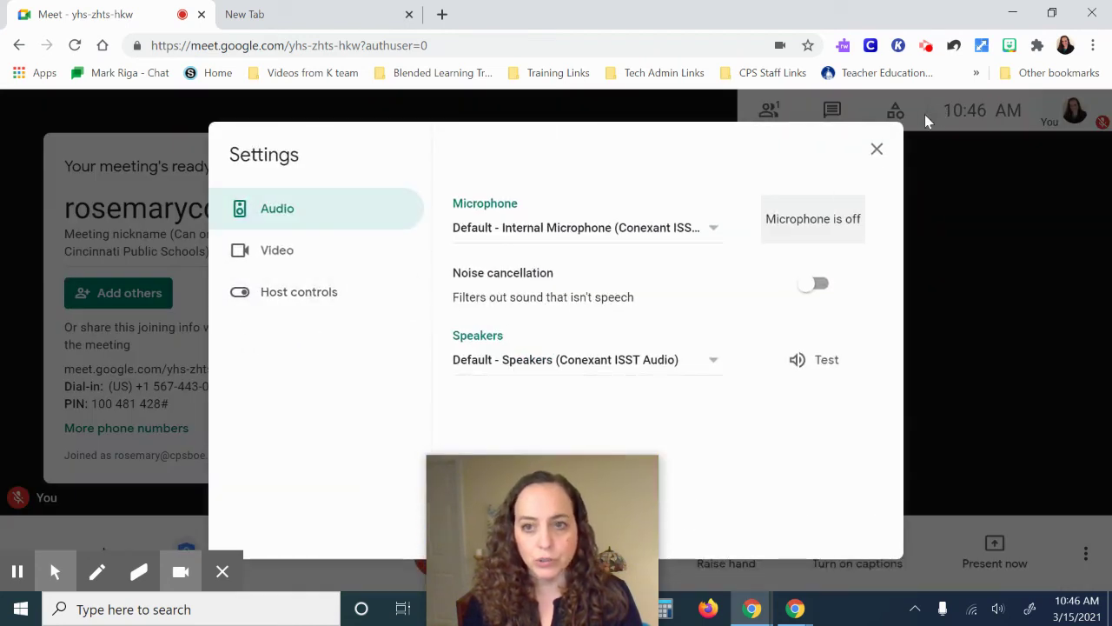
click(877, 149)
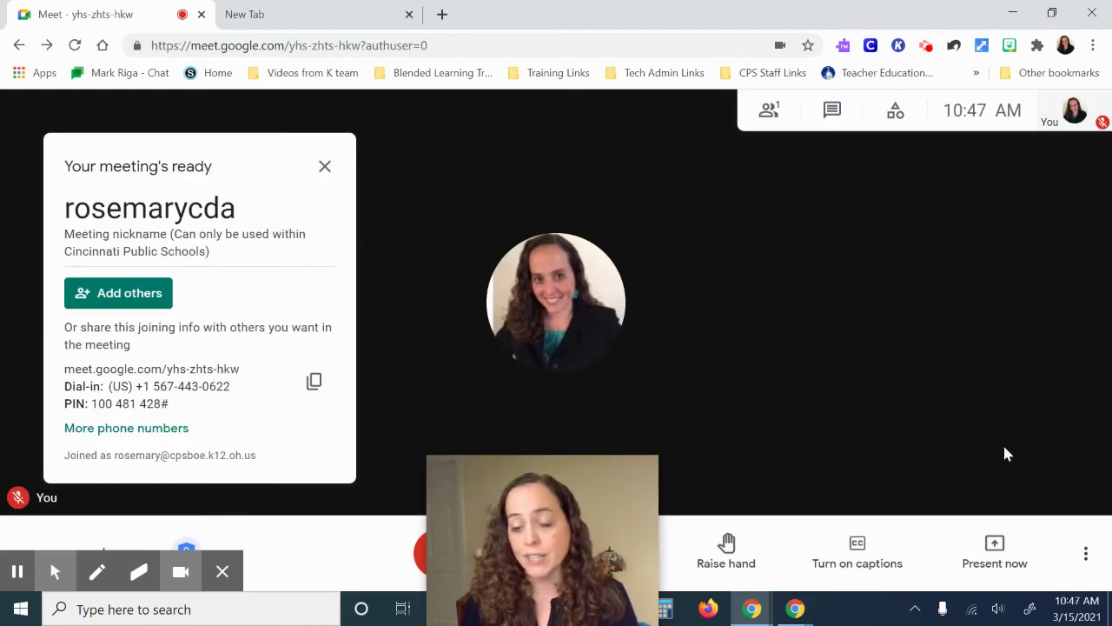
click(849, 116)
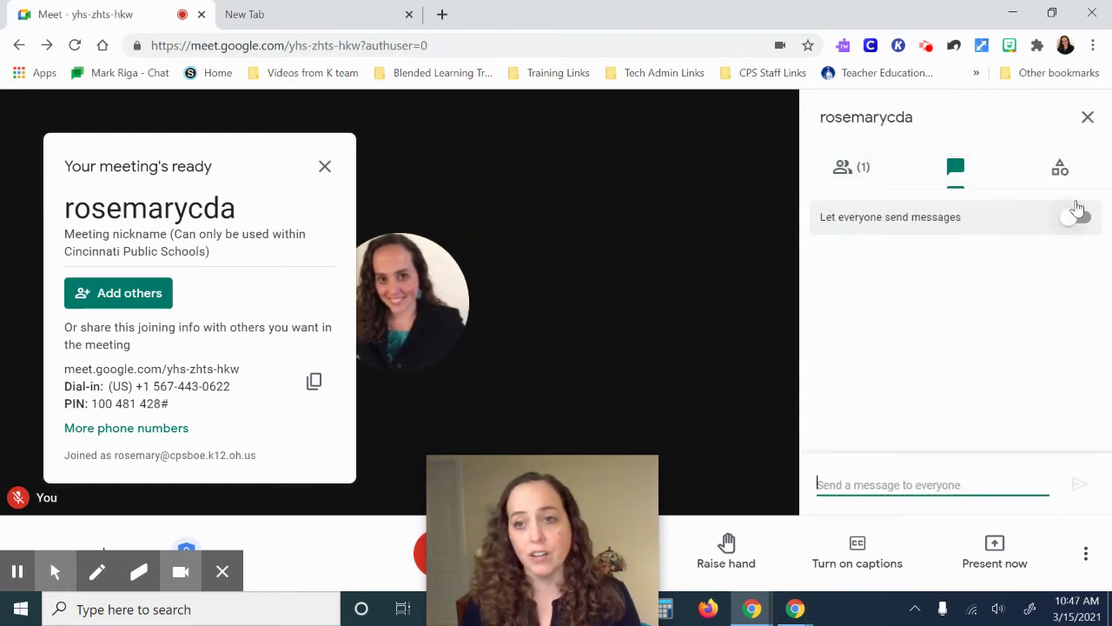
click(1087, 118)
drag(571, 507, 1022, 501)
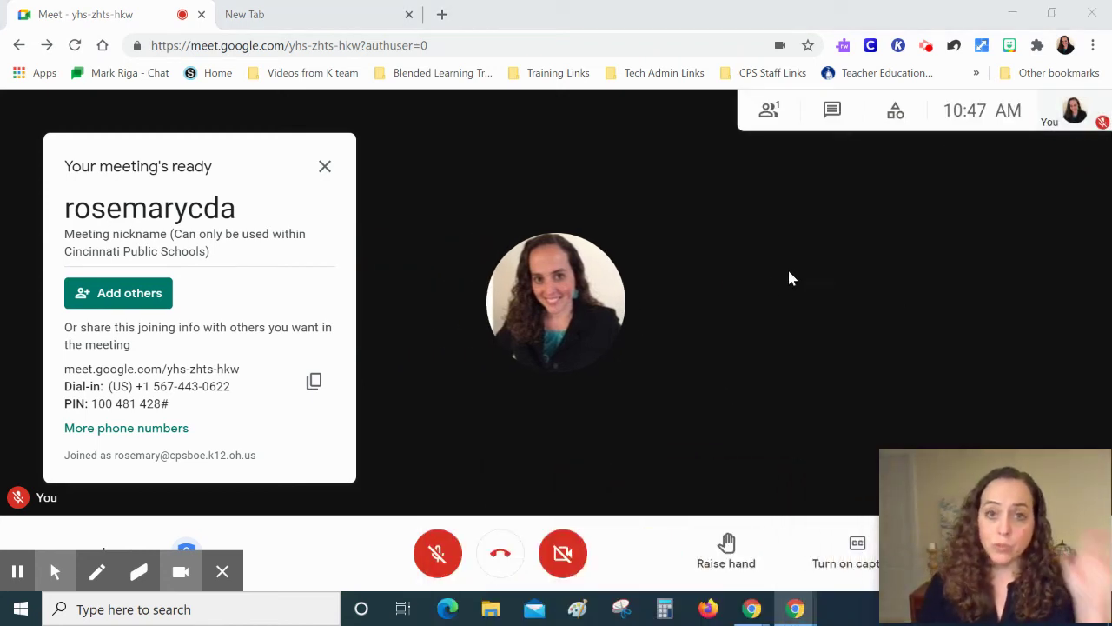
- End the call for everyone and return to the Meet home screen
click(501, 552)
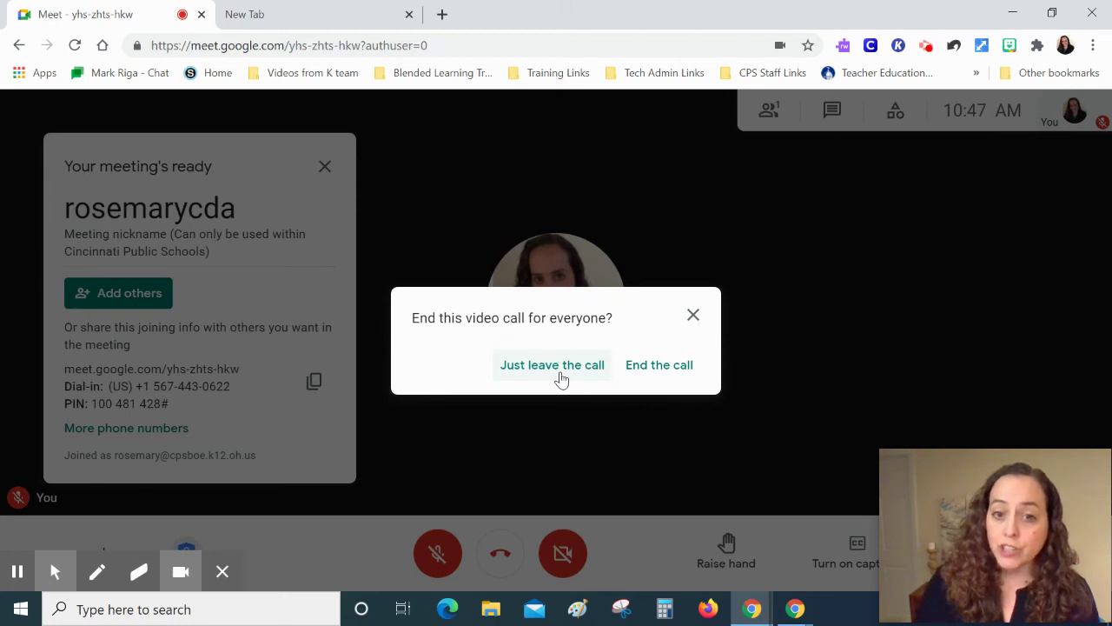
click(667, 369)
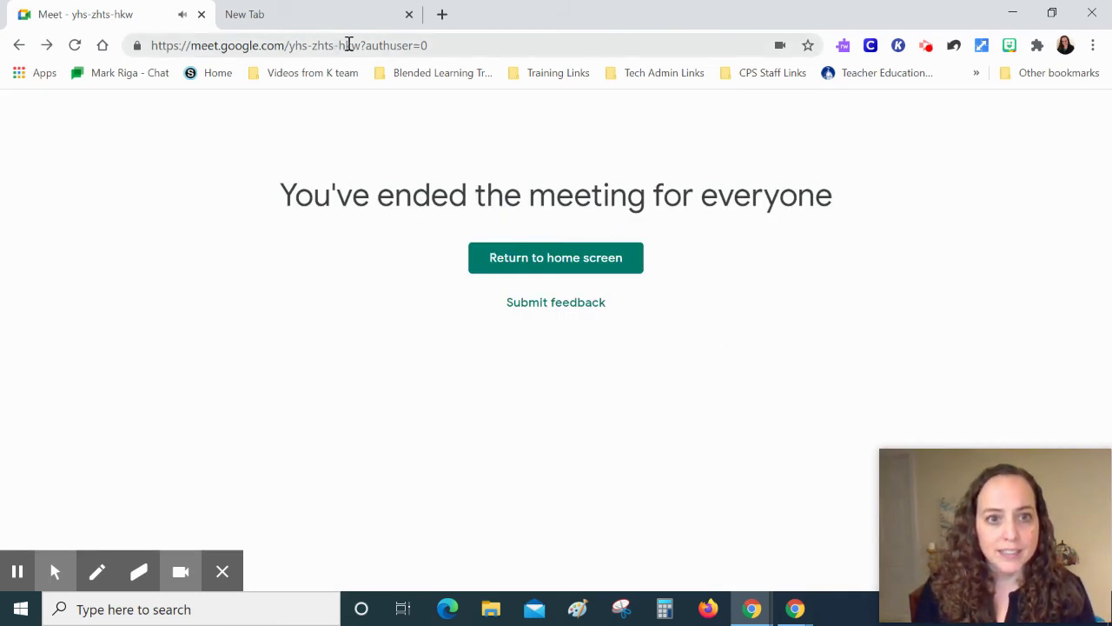
drag(364, 48, 162, 40)
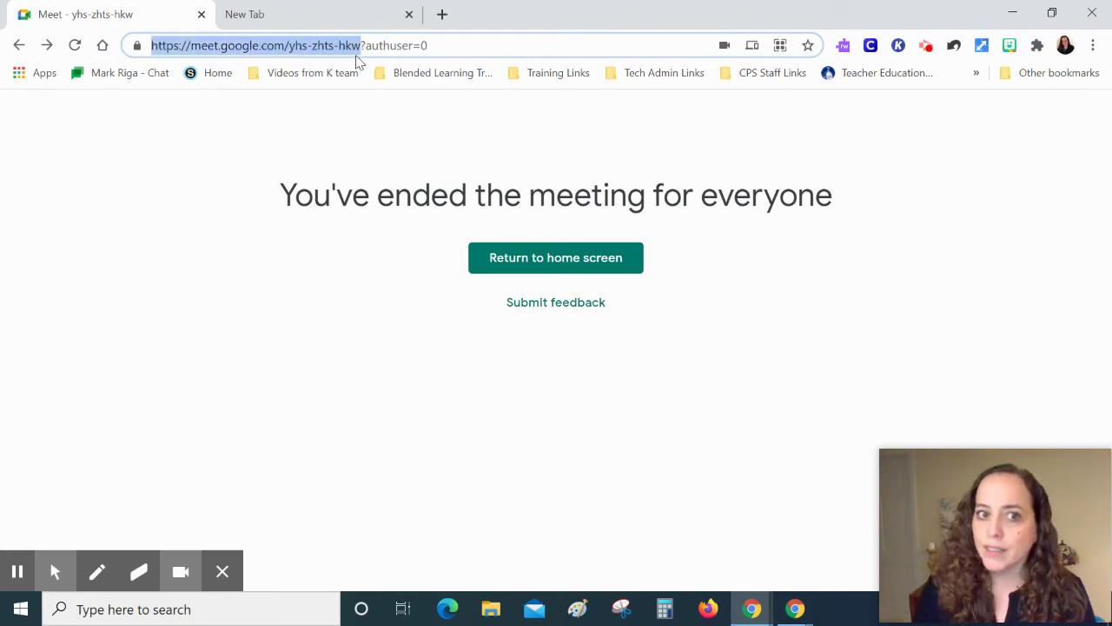
click(562, 259)
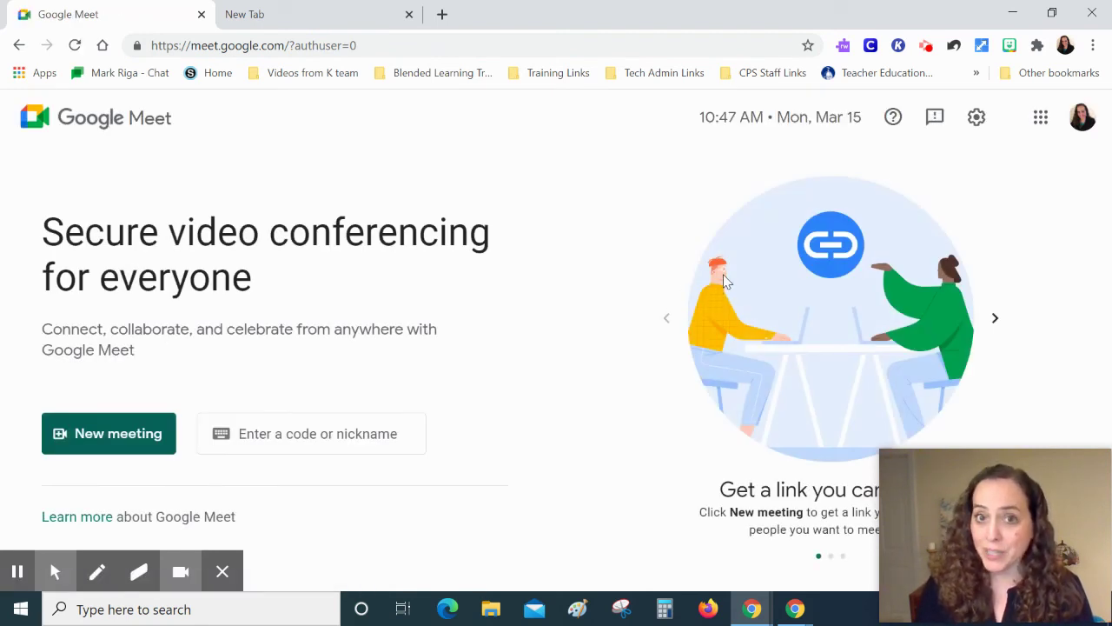
- Enter a personal meeting nickname again and open a new meeting session from the home screen
click(338, 430)
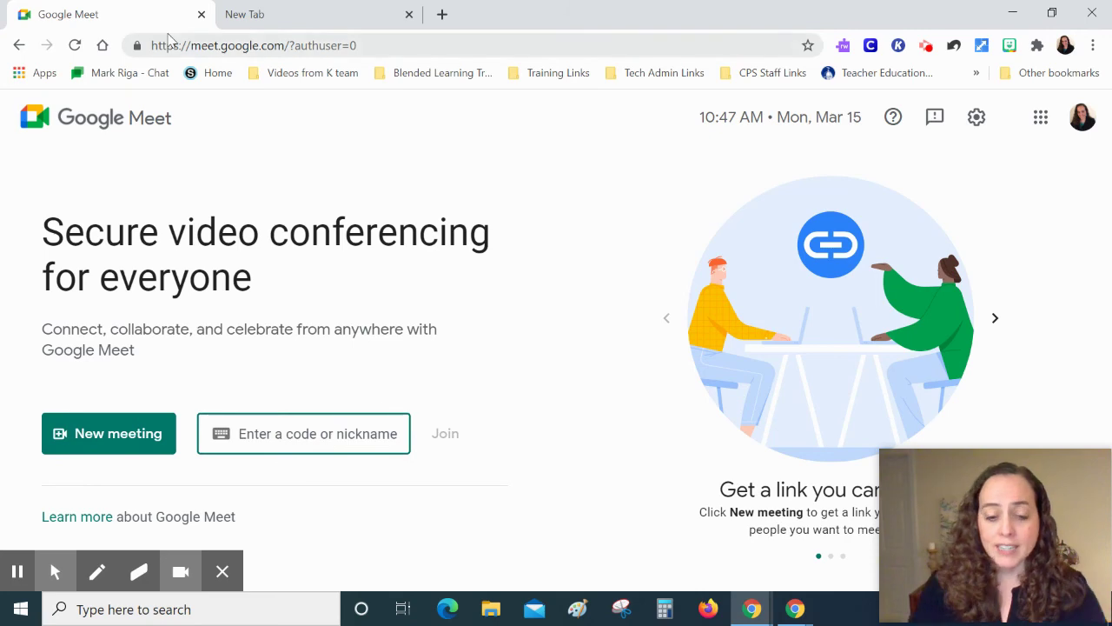
text(rosemarycd)
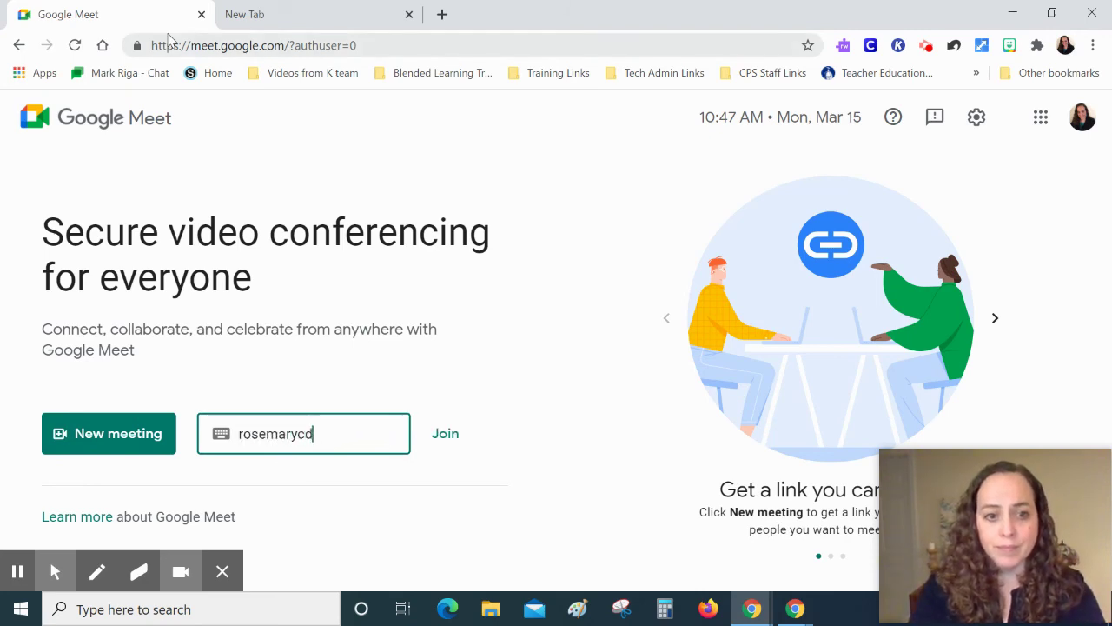
text(j)
key(Return)
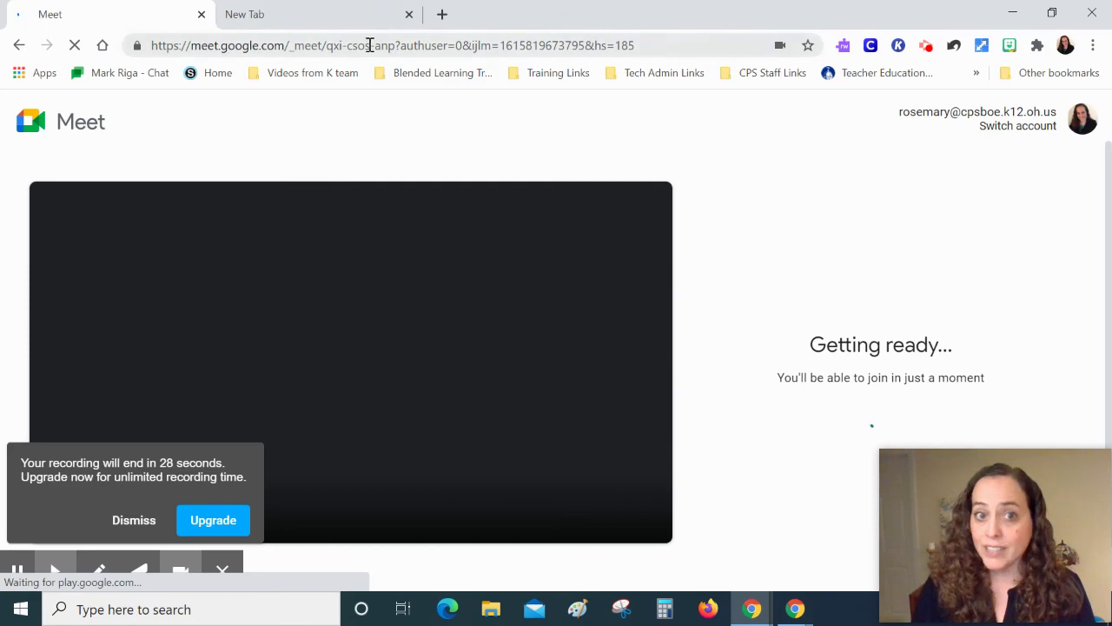
- Highlight the meeting code in the address, then join the new meeting session with the camera and microphone off
drag(372, 45, 289, 45)
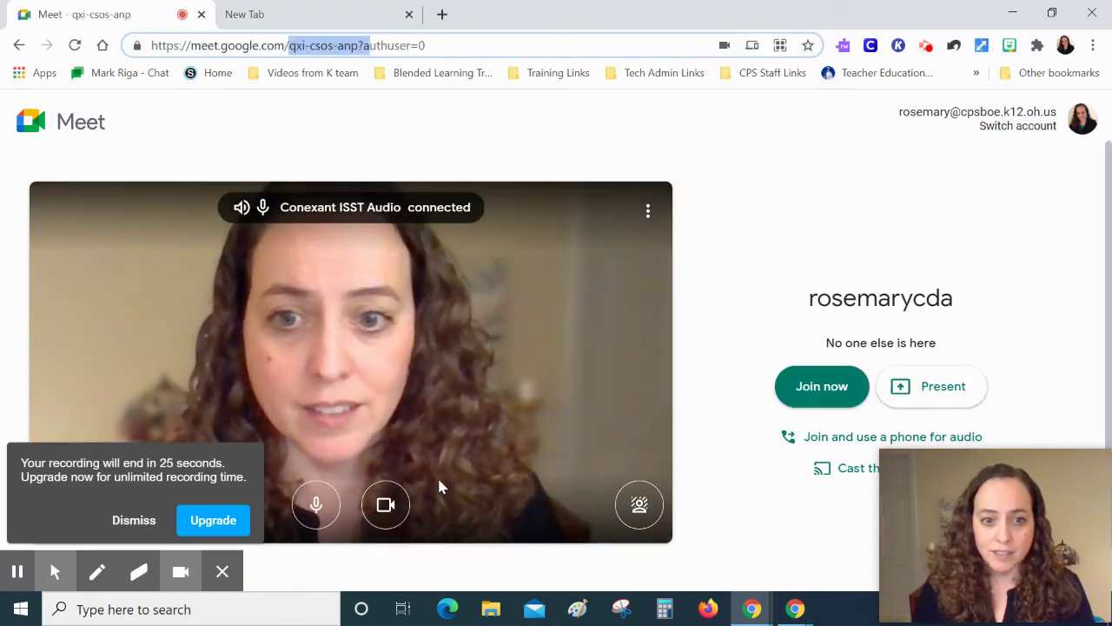
click(385, 504)
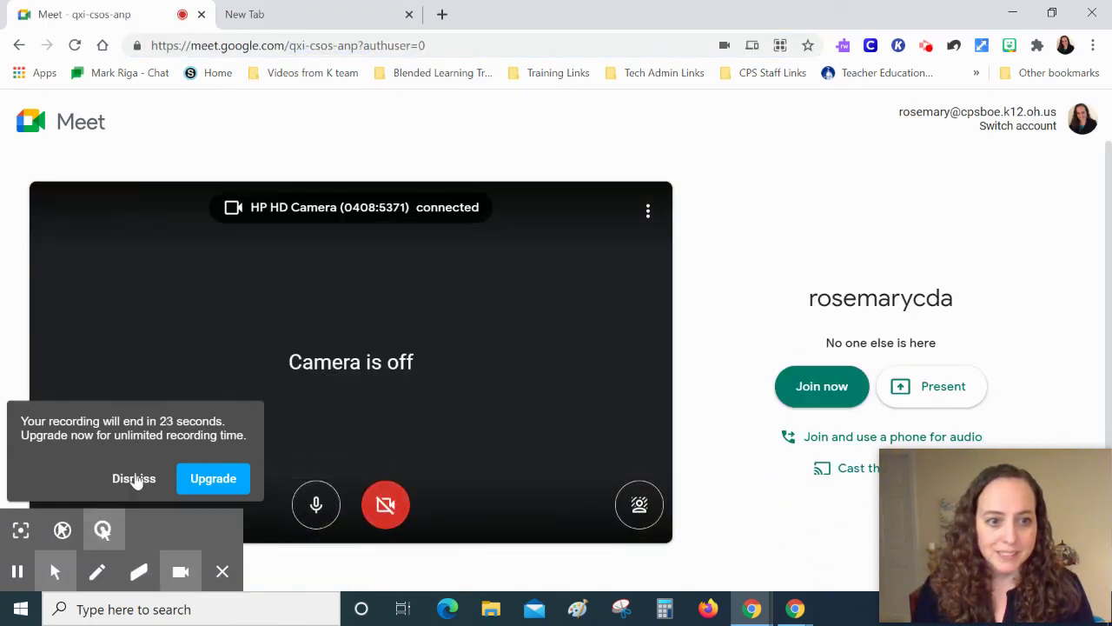
click(135, 480)
click(315, 504)
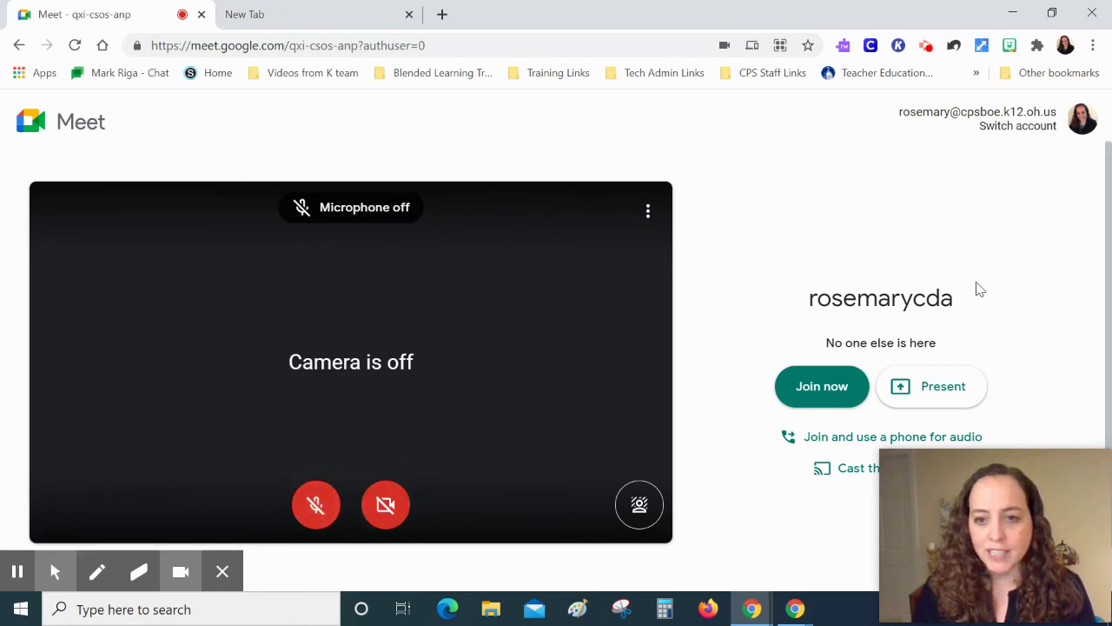
click(822, 386)
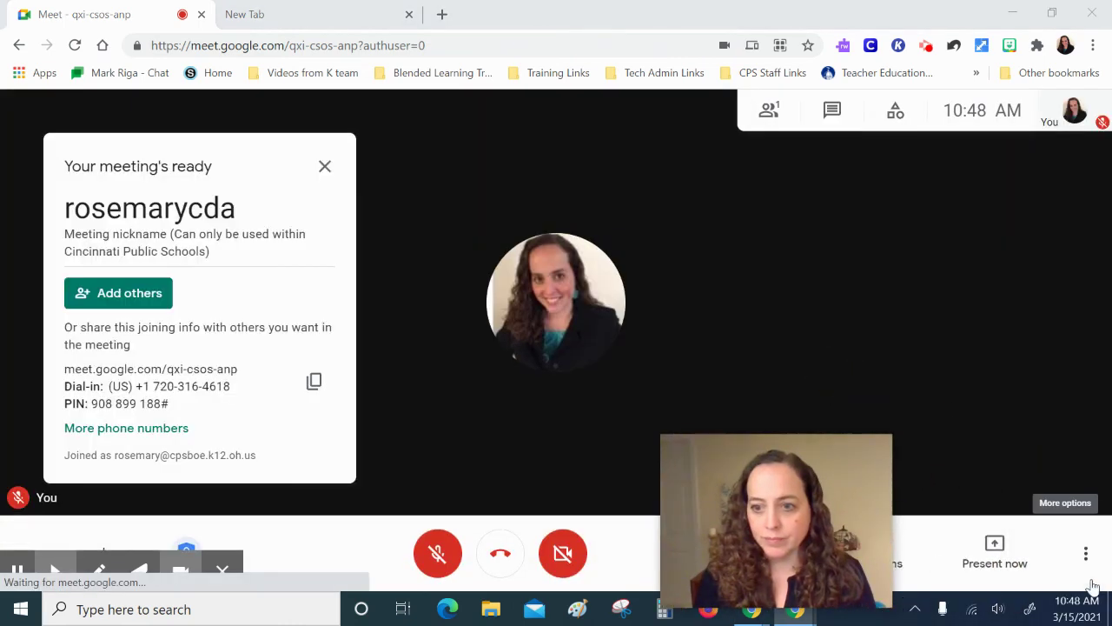
- Turn off quick access and screen sharing for everyone in the meeting's host controls and close the settings
click(1097, 545)
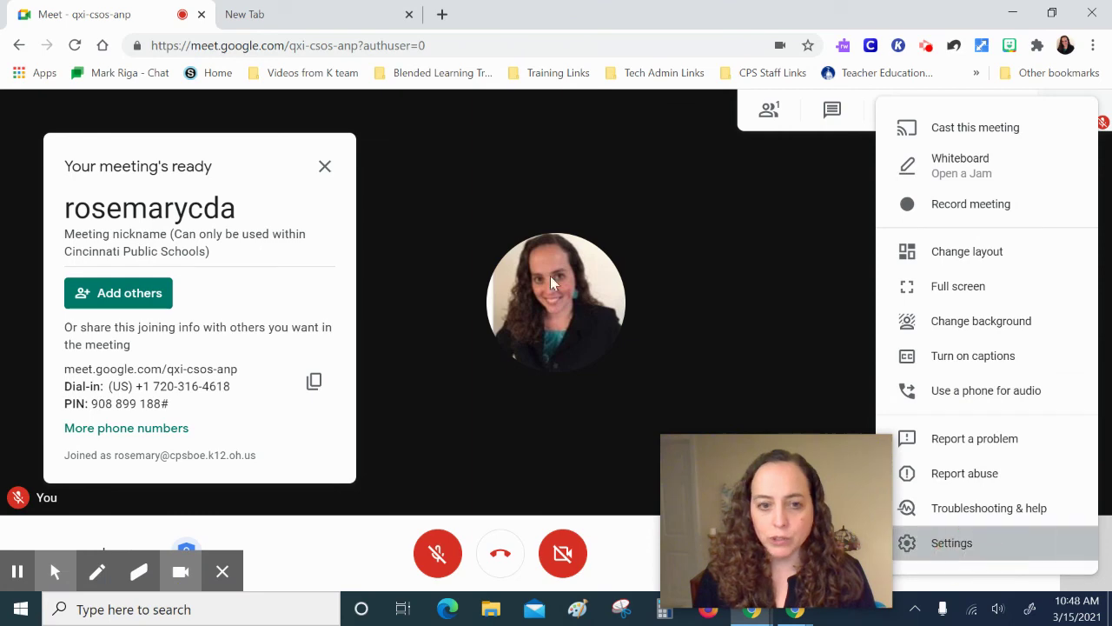
click(961, 546)
click(274, 289)
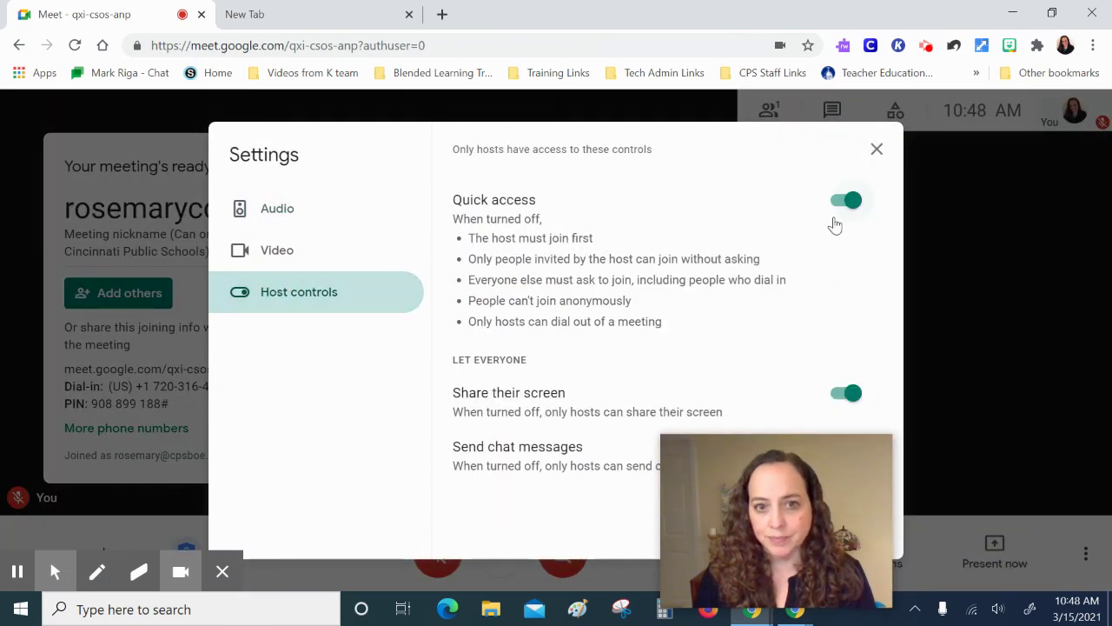
click(847, 201)
click(846, 393)
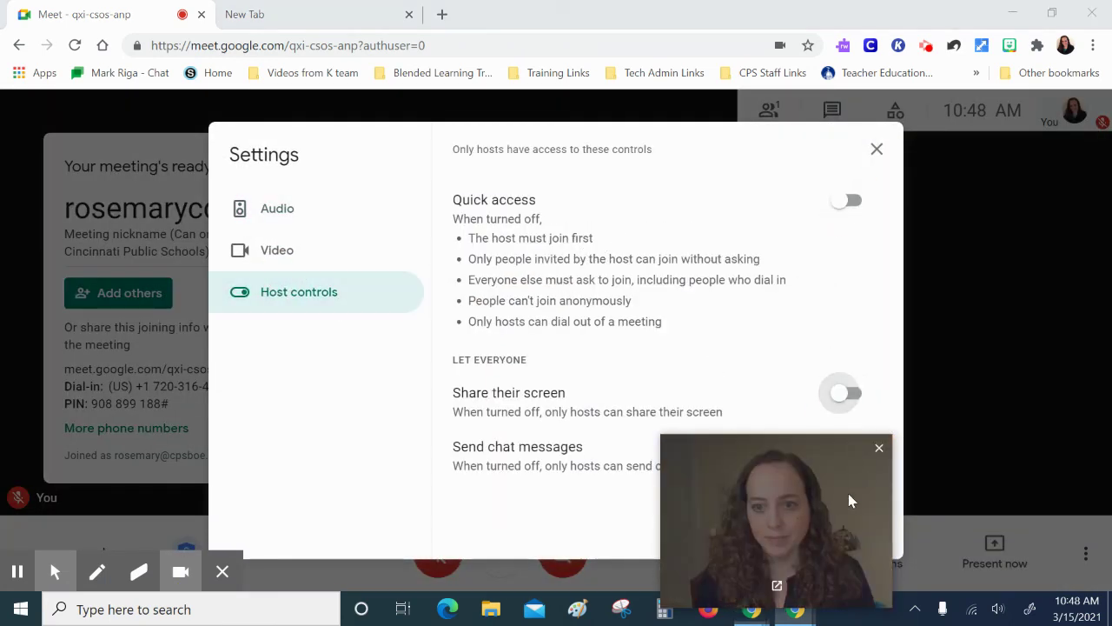
click(876, 150)
- Add the first suggested contact to the meeting and send the email invitation
click(146, 293)
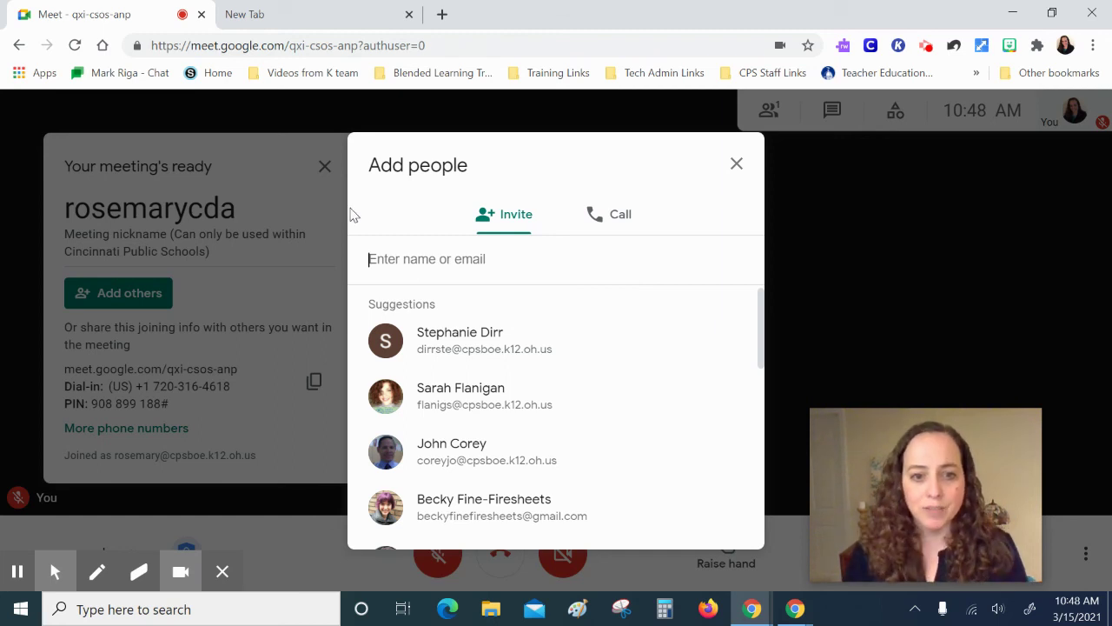
click(465, 339)
click(708, 527)
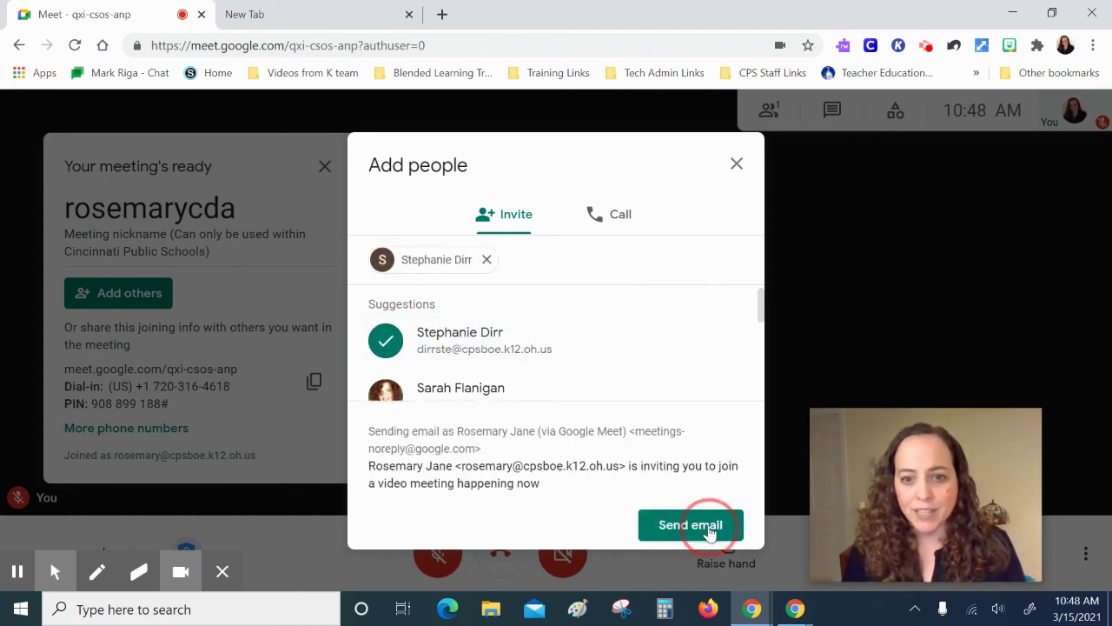